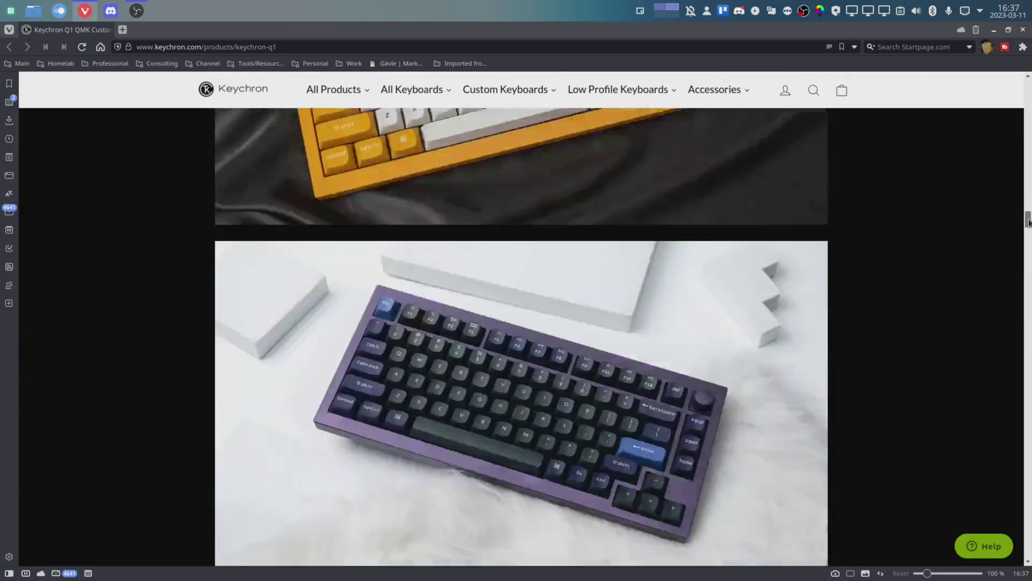
- Scroll the Keychron Q1 page to the QMK section and open VIA at usevia.app
drag(1028, 220, 1028, 342)
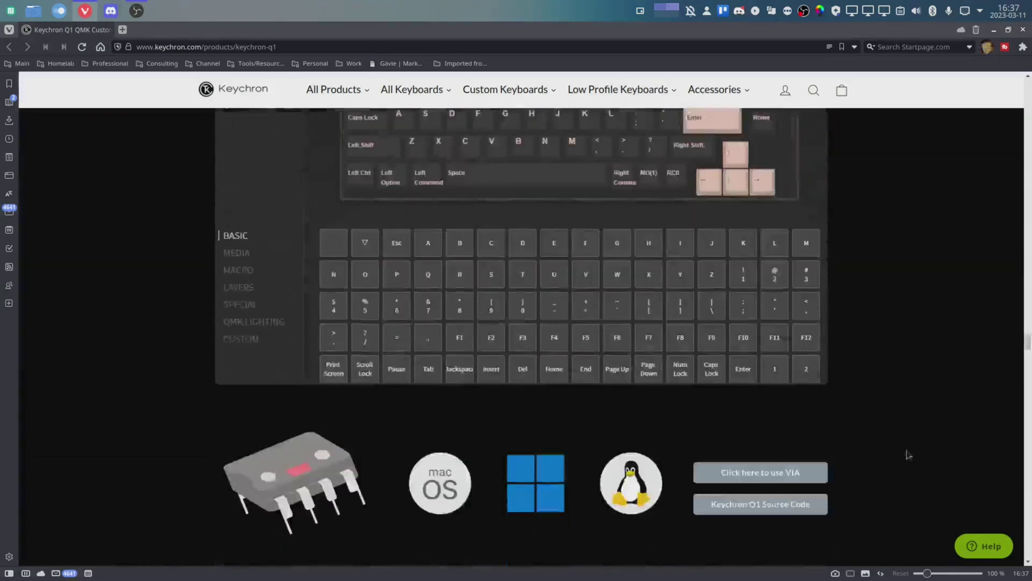
click(756, 478)
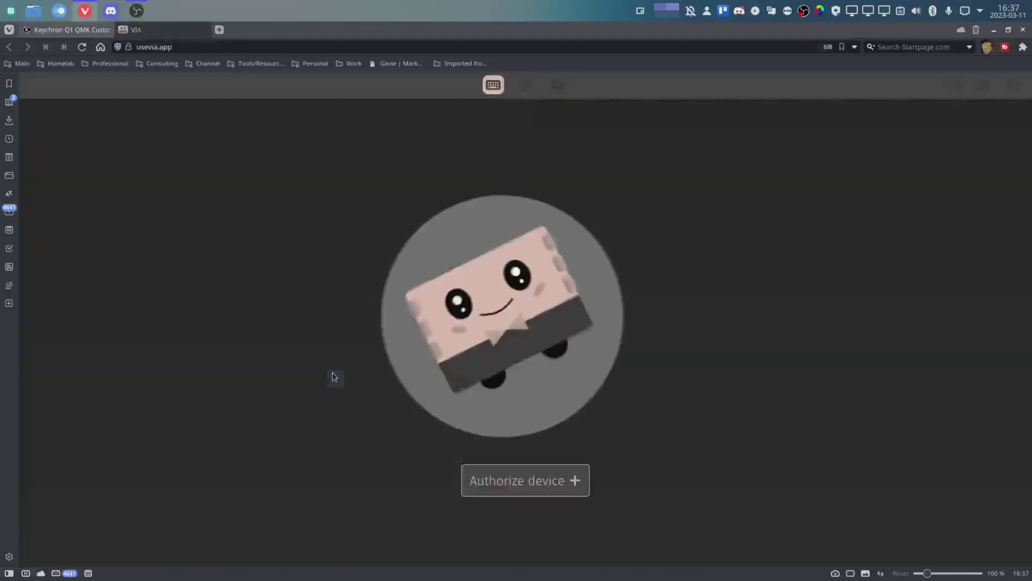
- Authorize and connect the Keychron Q1 through the browser's HID device dialog
click(543, 485)
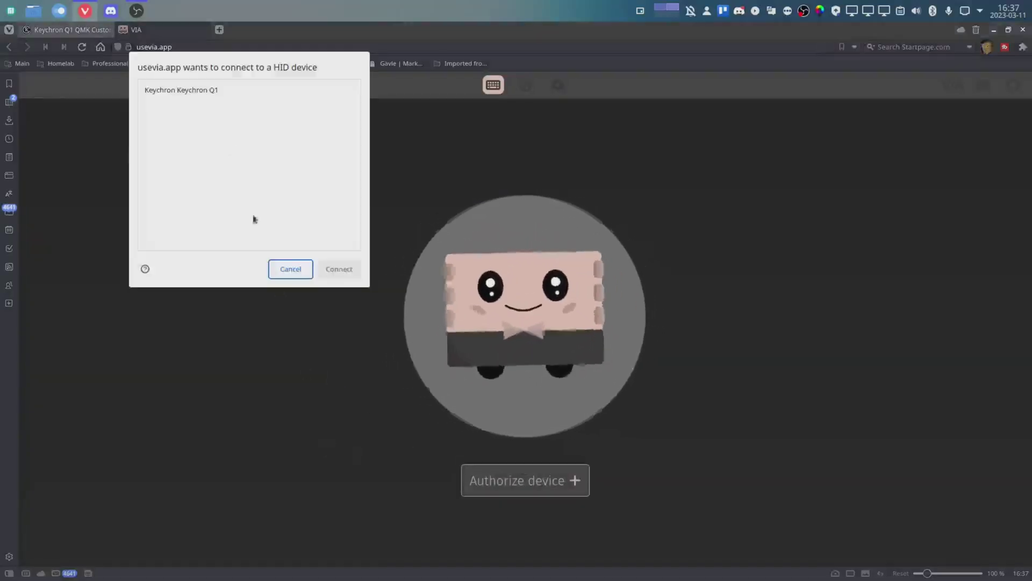
click(202, 90)
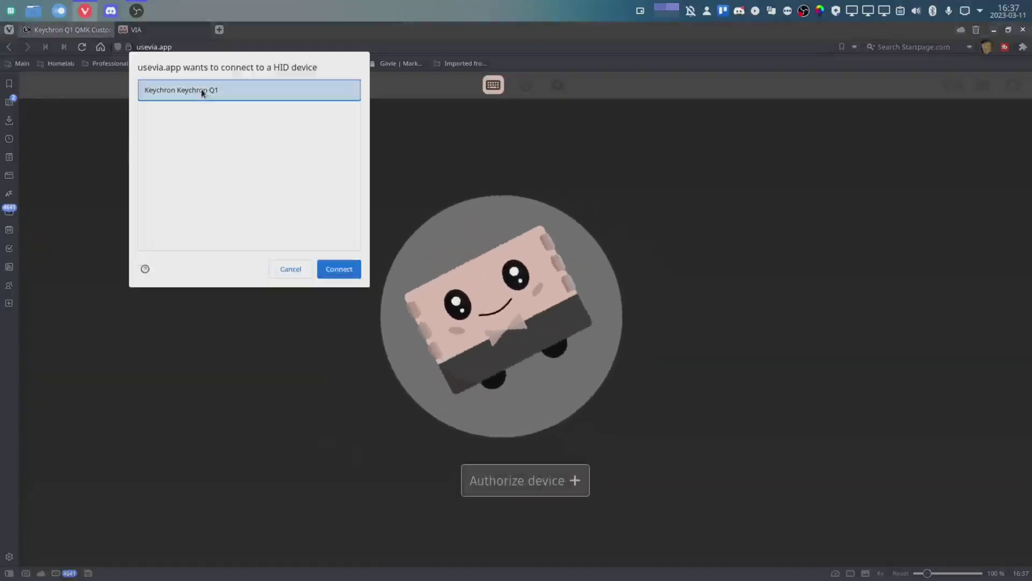
click(351, 270)
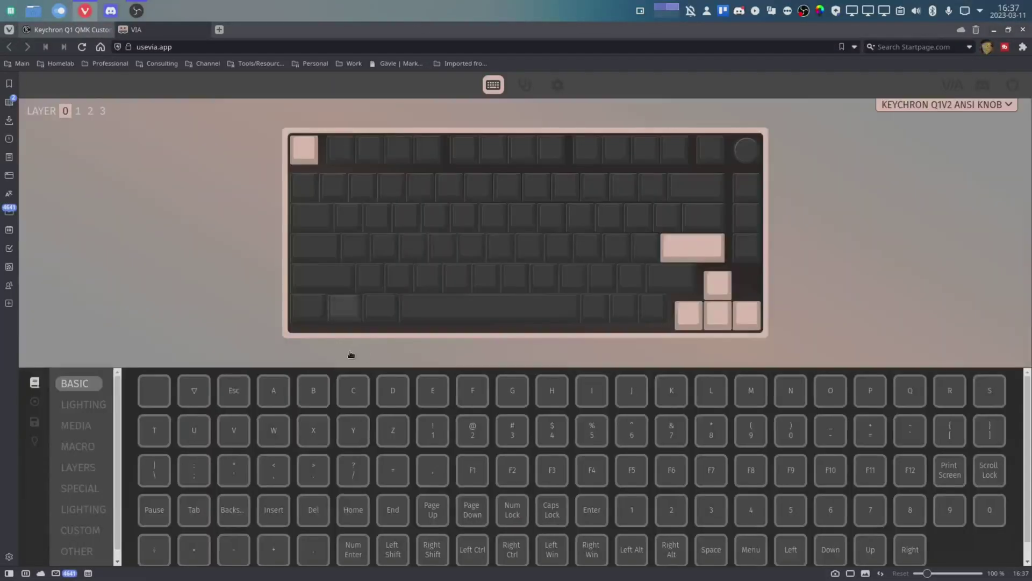
- View the keymaps on layers 1, 2 and 3, then return to base layer 0
click(76, 114)
click(78, 113)
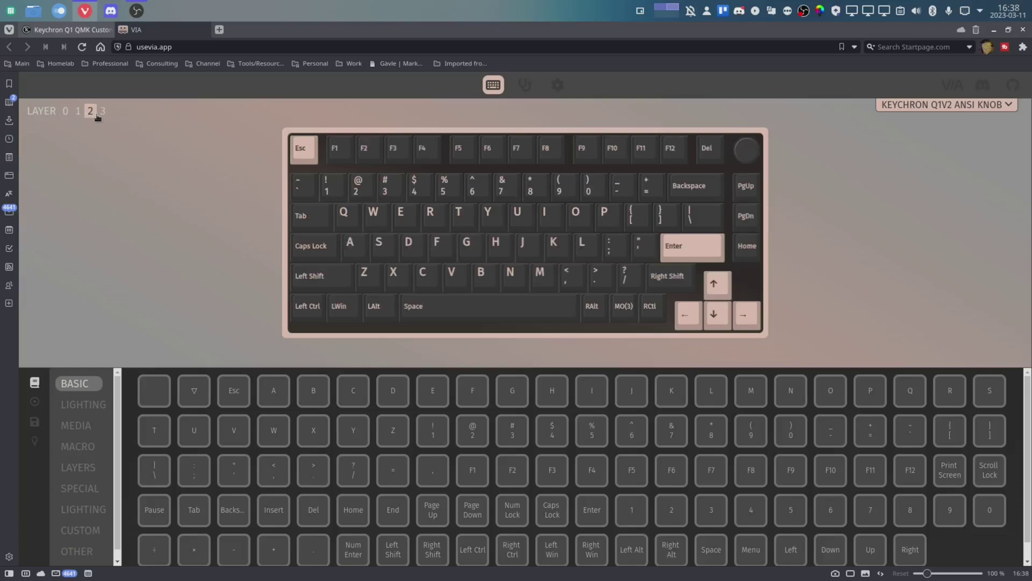
click(101, 113)
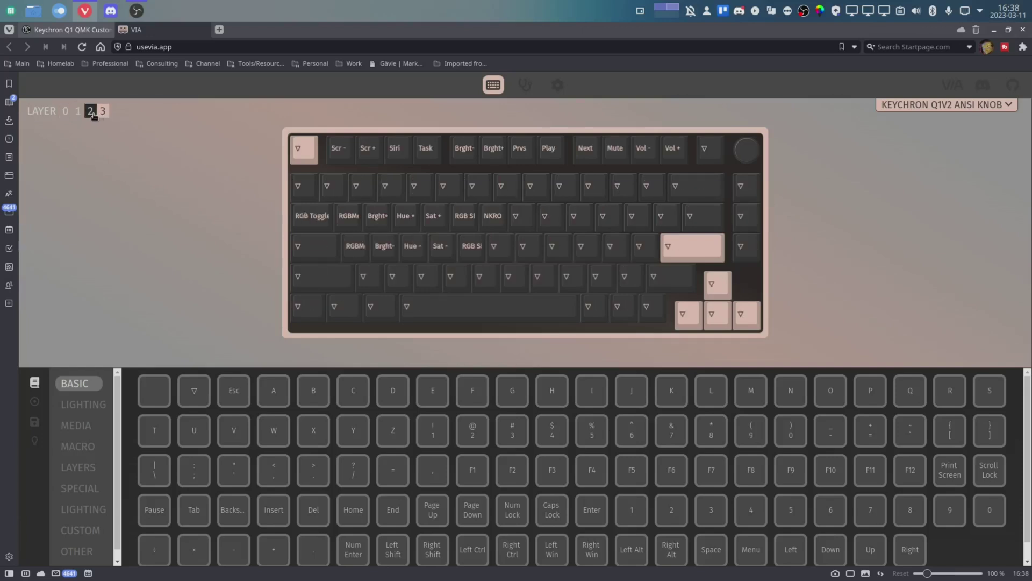
click(79, 113)
click(65, 113)
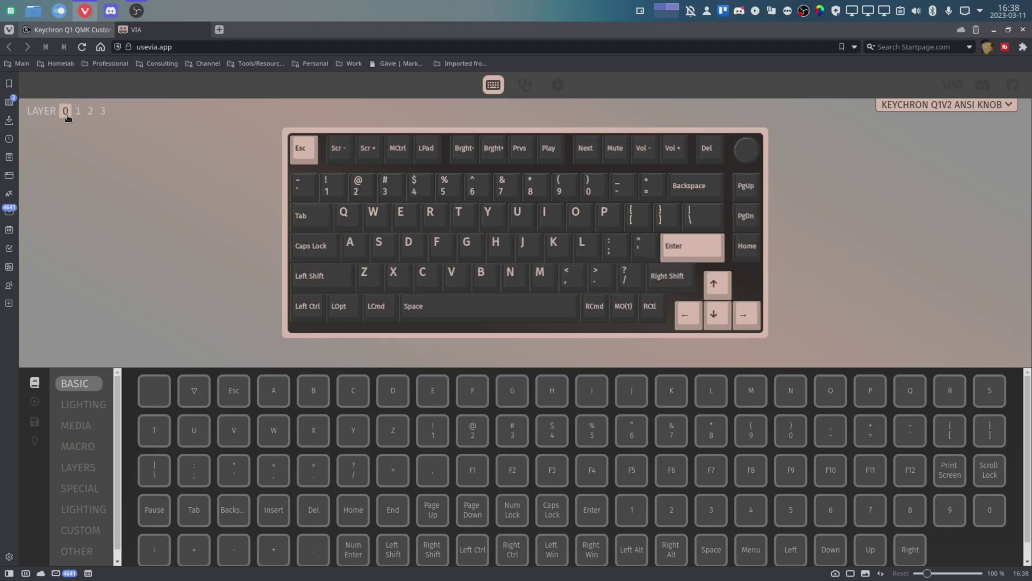
- Check the keyboard definition list without changing it, then go to VIA's Settings page
click(1004, 106)
click(947, 133)
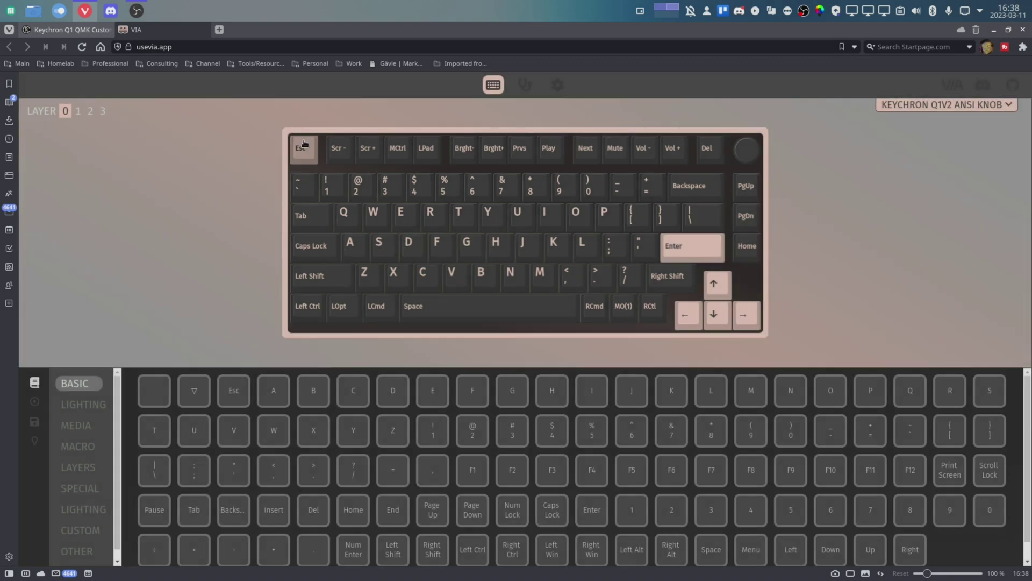
click(562, 89)
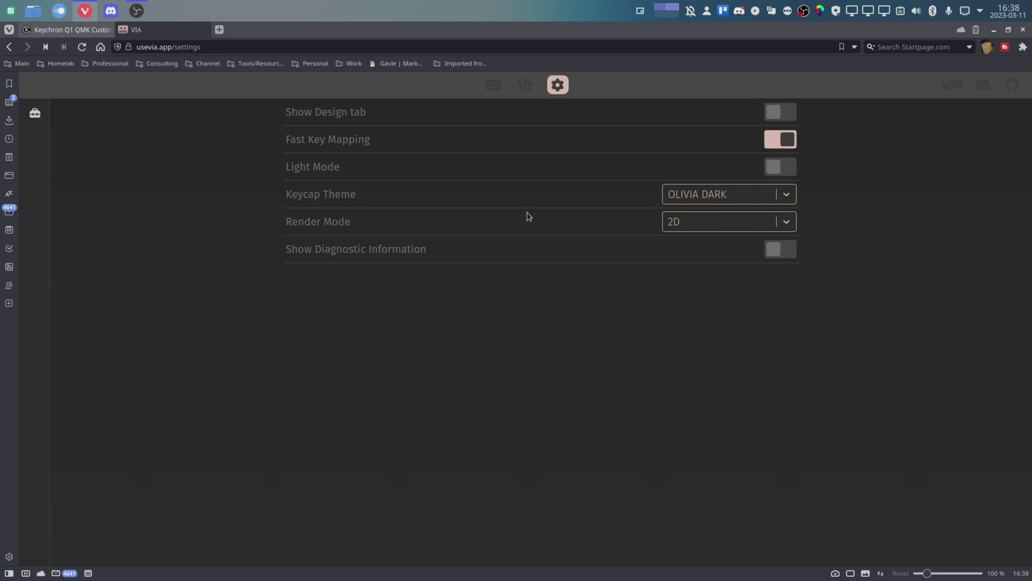
- Leave the keycap theme on OLIVIA DARK and return to the keymap configuration view
click(737, 193)
click(573, 299)
click(493, 85)
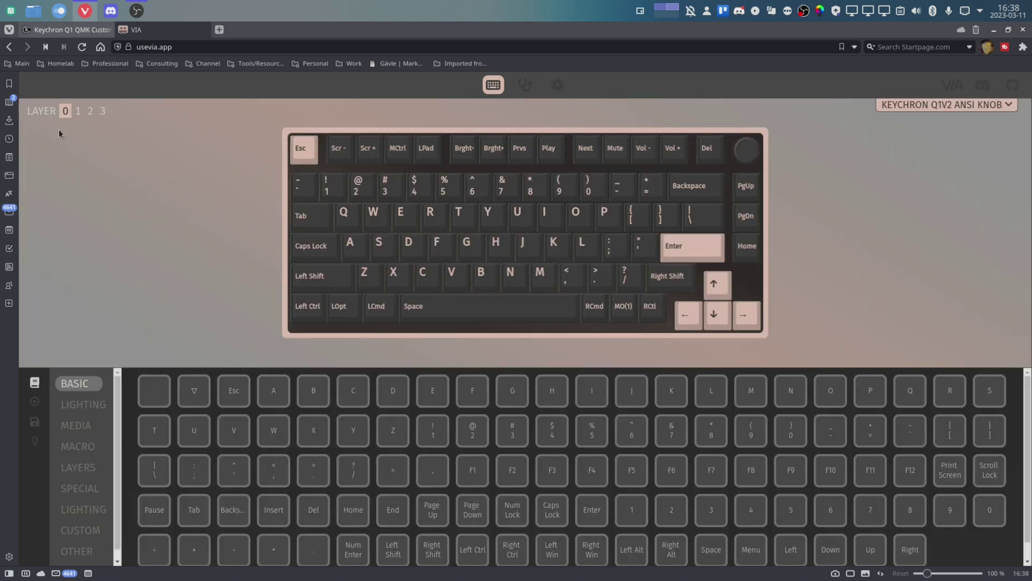
- Browse the LIGHTING, MEDIA and MACRO (M0–M15) keycodes, then show the underglow lighting settings
click(84, 410)
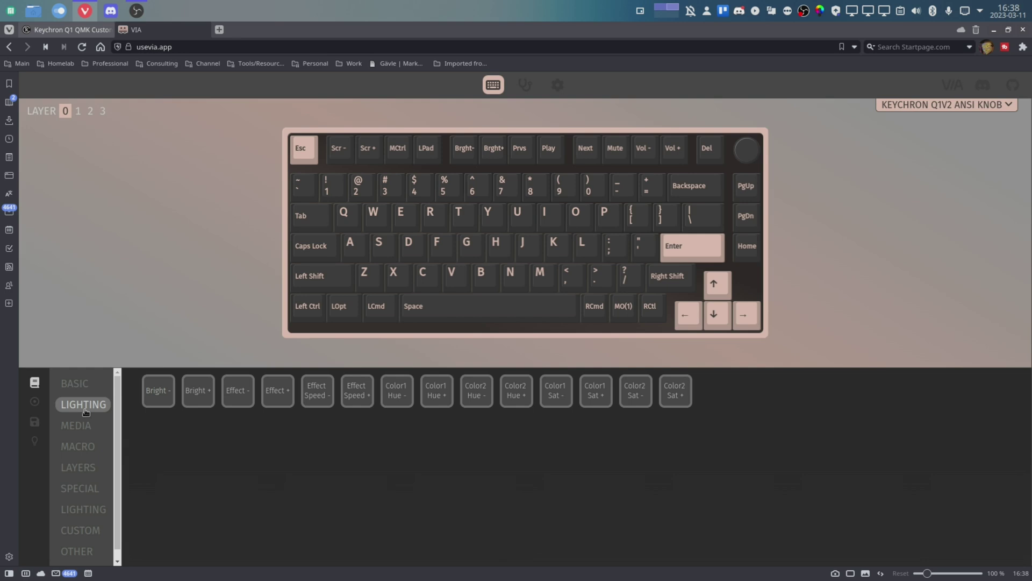
click(80, 426)
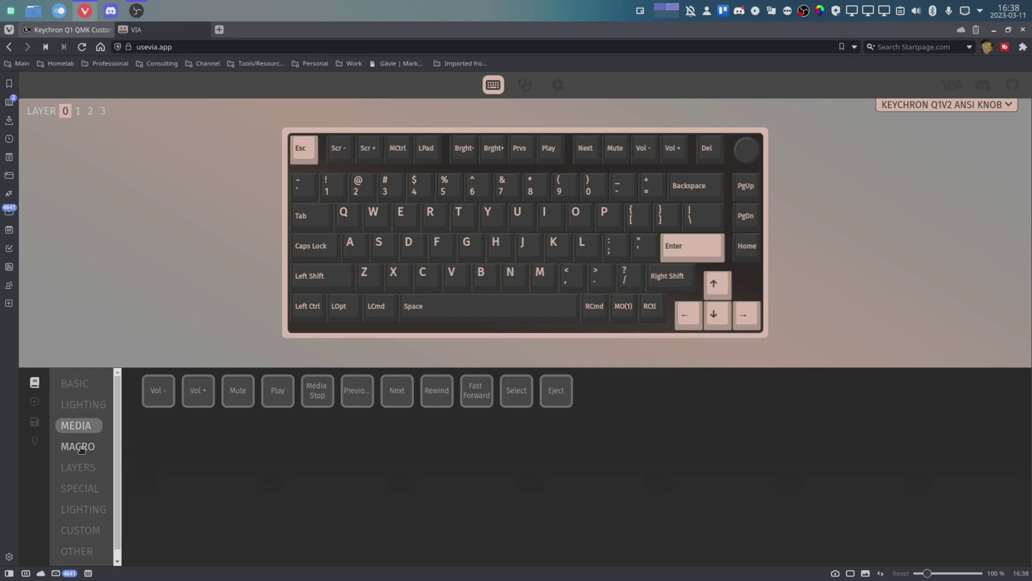
click(81, 447)
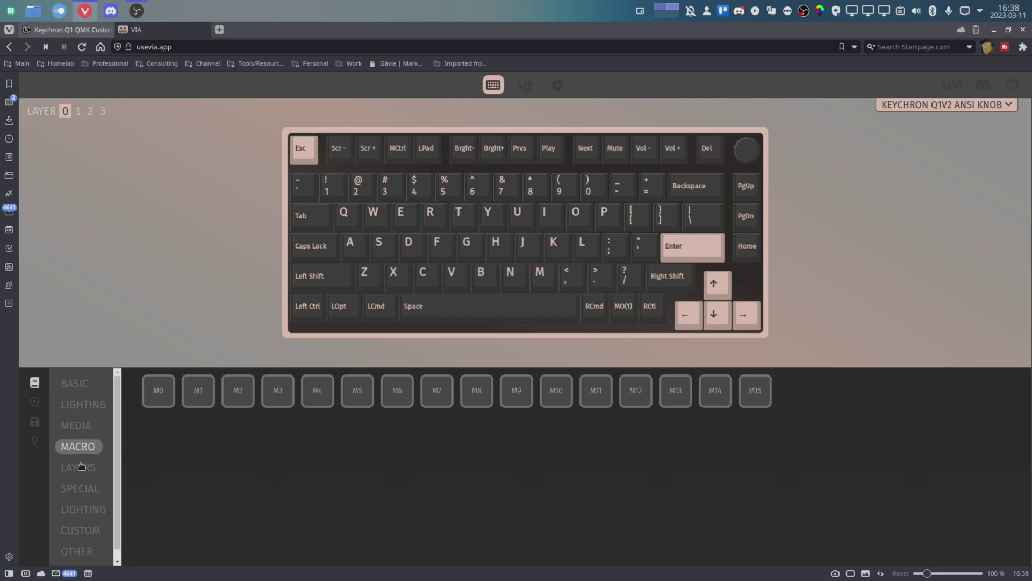
click(34, 442)
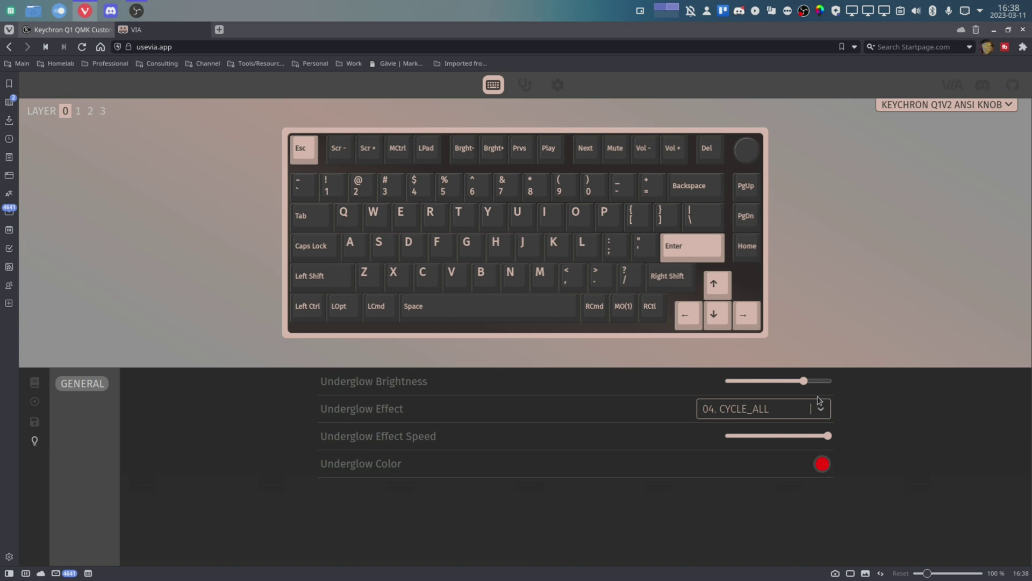
- Keep the CYCLE_ALL effect and red colour, and dim underglow brightness to about a third
click(828, 409)
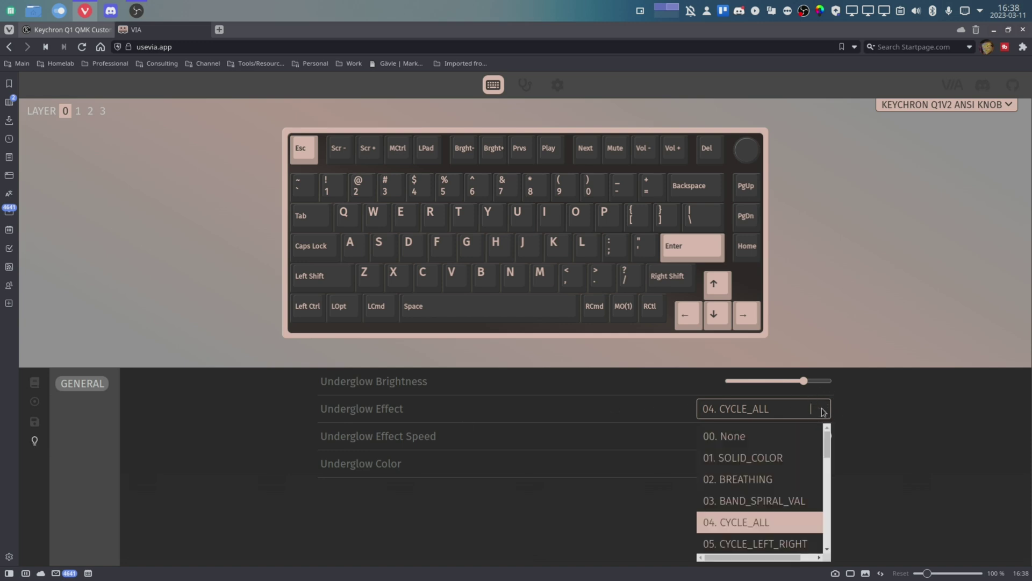
scroll(753, 482, down, 5)
scroll(753, 483, down, 2)
click(569, 512)
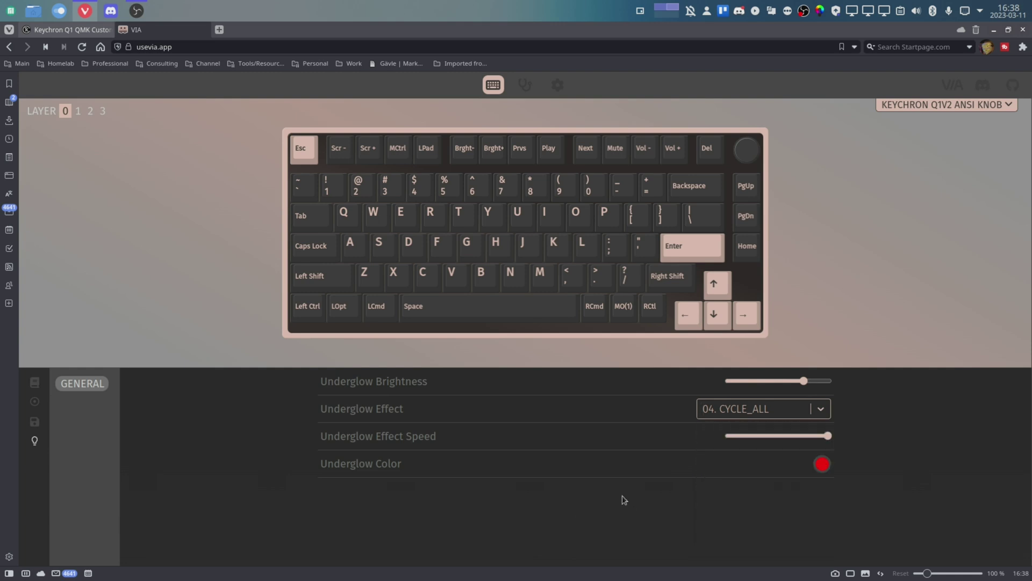
click(820, 466)
click(865, 492)
drag(804, 383, 759, 387)
- Look over the Save + Load and Macros panels, then return to the BASIC keycode grid
click(34, 421)
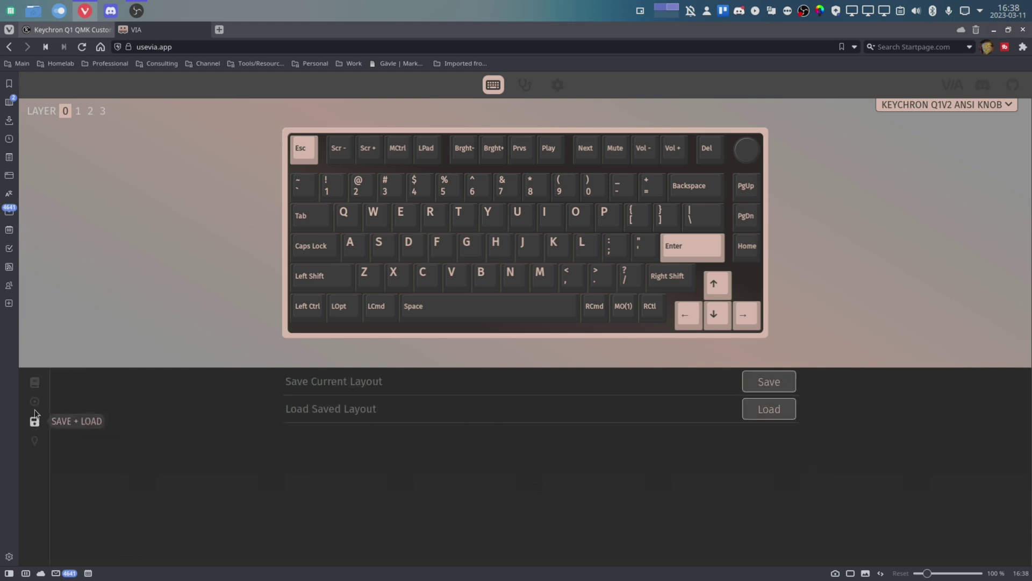
click(34, 401)
click(35, 384)
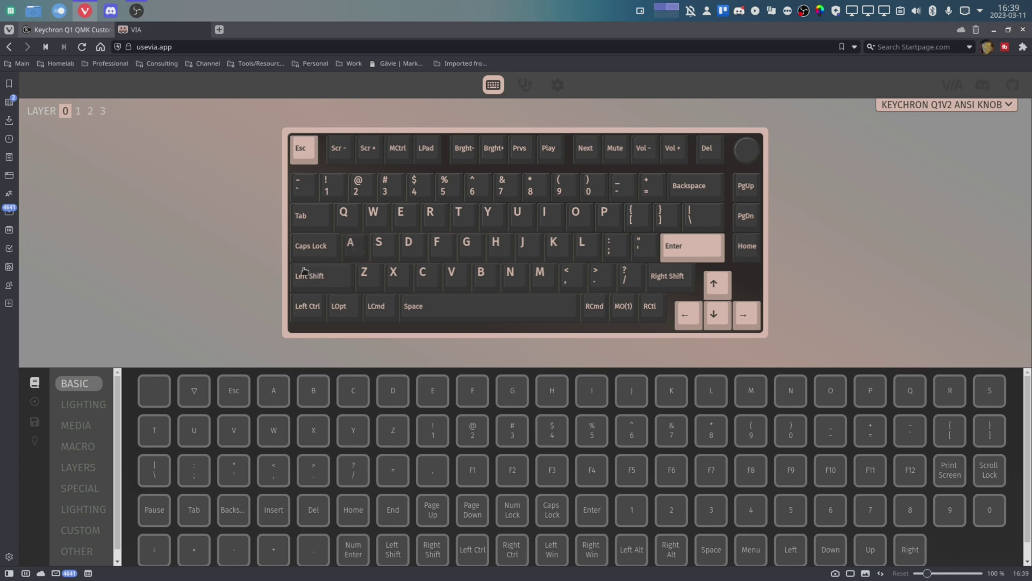
- Dismiss a stray browser context menu and open VIA's key tester
right_click(361, 251)
click(246, 272)
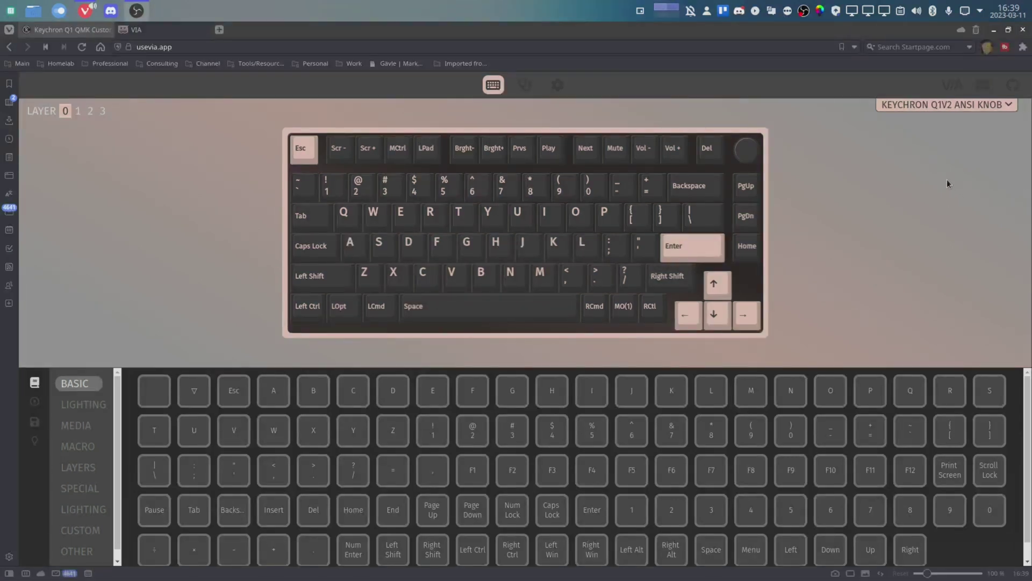
click(523, 86)
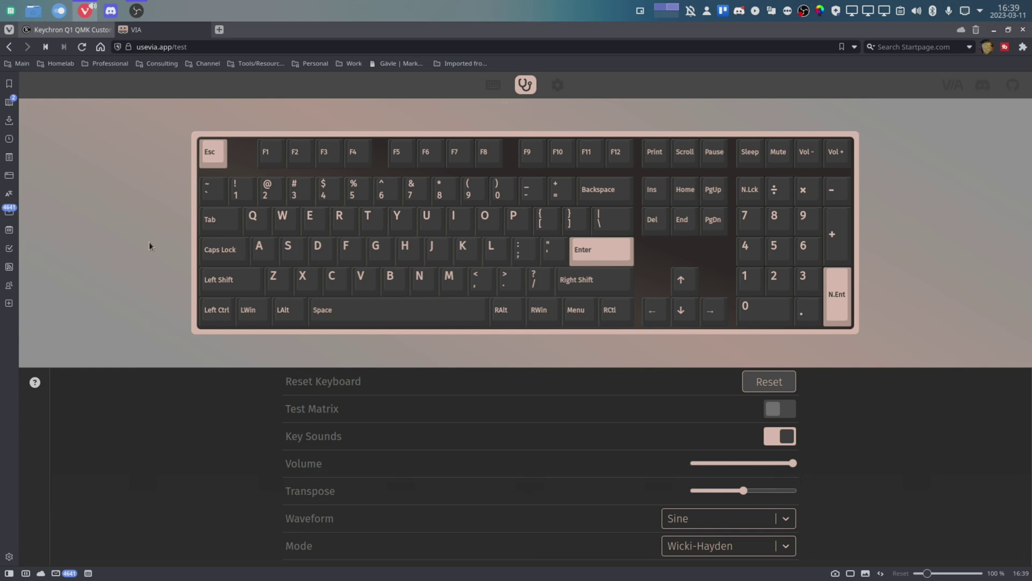
- Press A, D, M, B, V, C, X, Z, L, K, J, H and S to confirm each registers
key(a)
key(d)
key(m)
key(b)
key(v)
key(c)
key(x)
key(z)
key(l)
key(k)
key(j)
key(h)
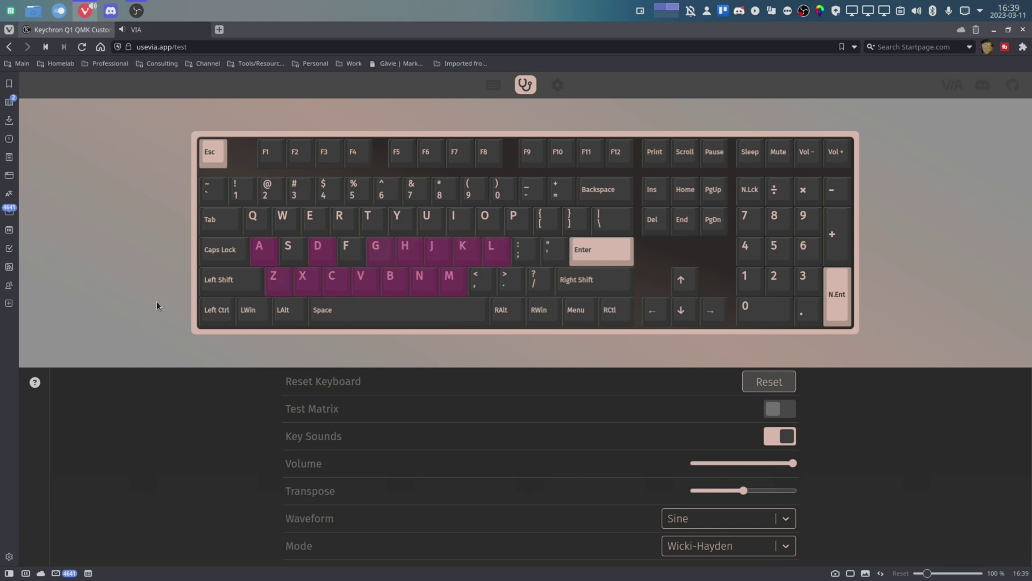
key(s)
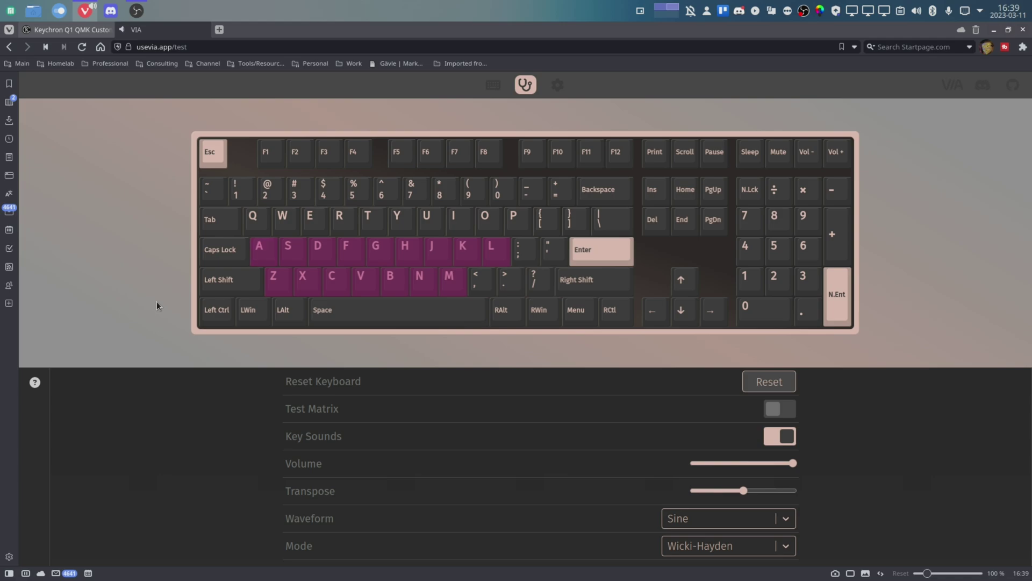